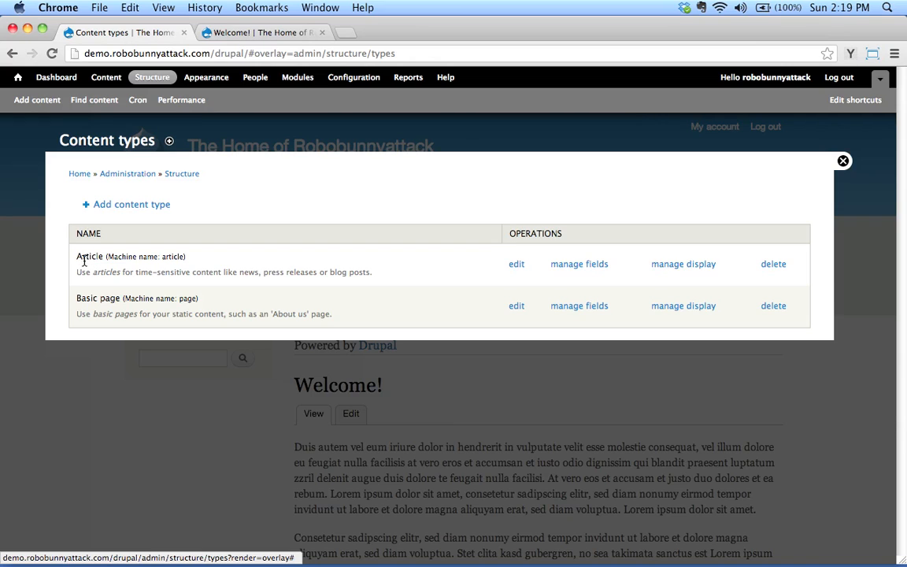
Review the existing Article and Basic page content types, the site's content list and the home page.
left_click(84, 255)
left_click_drag(82, 298, 107, 301)
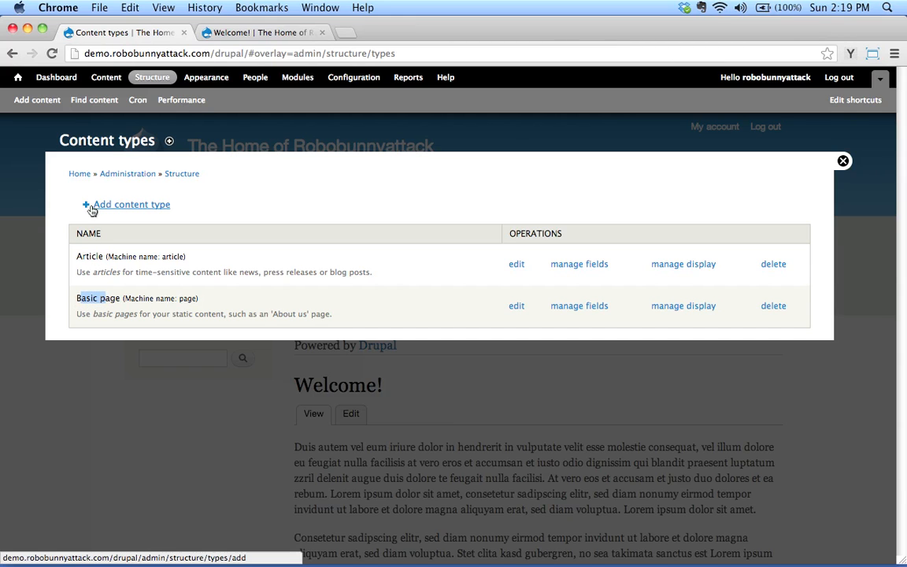
left_click(105, 77)
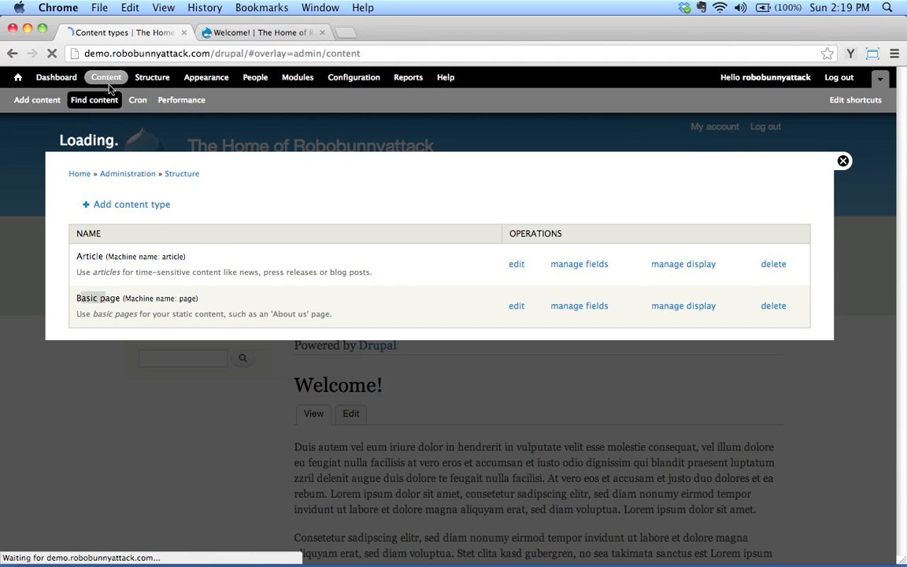
scroll(314, 241, "down", 2)
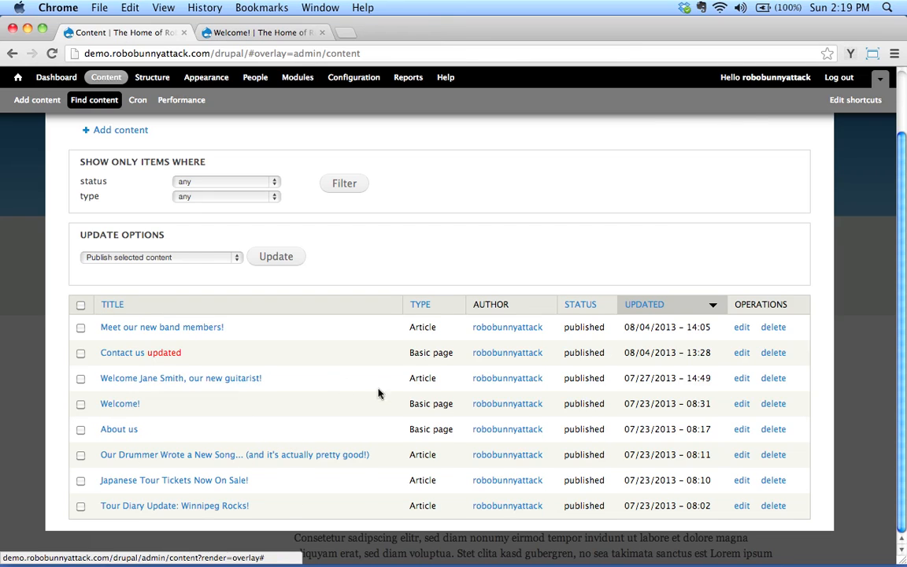
scroll(369, 416, "up", 2)
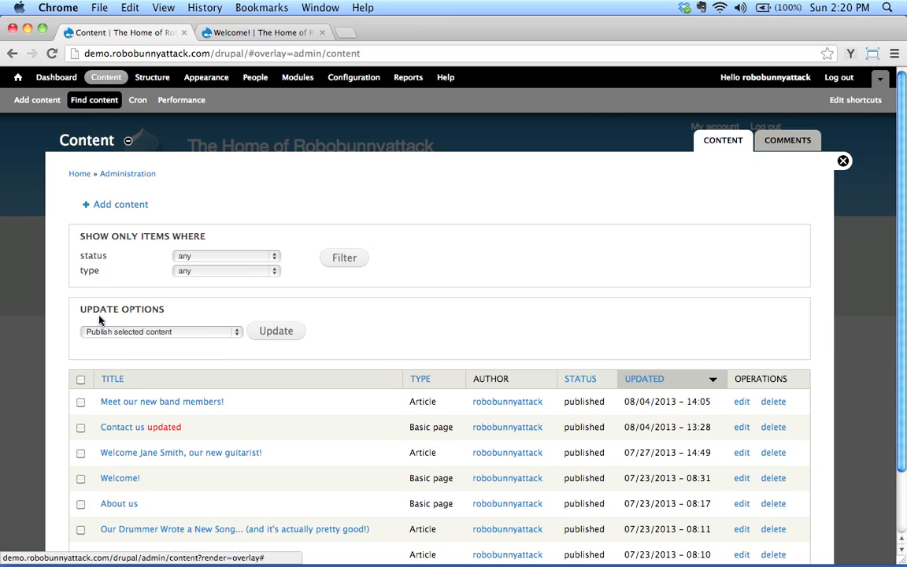
left_click(222, 32)
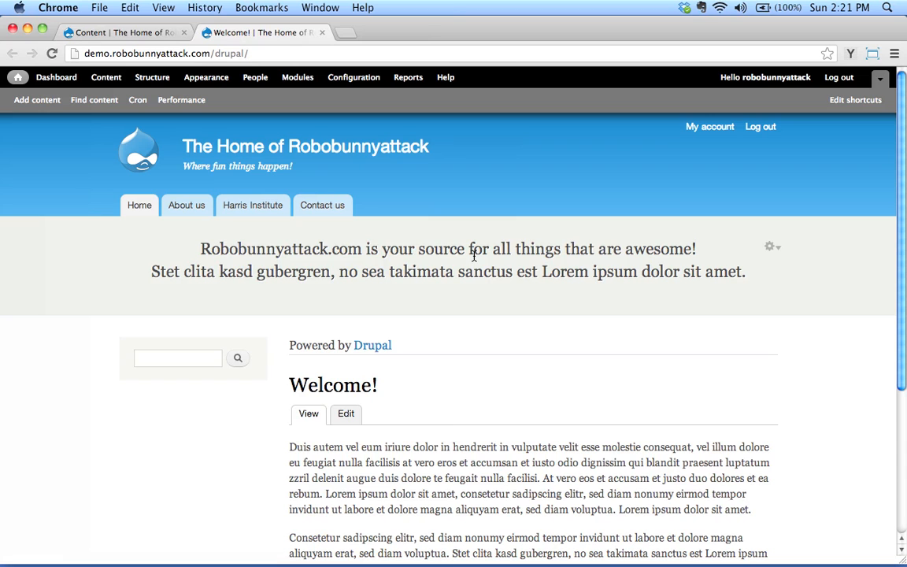
left_click(135, 33)
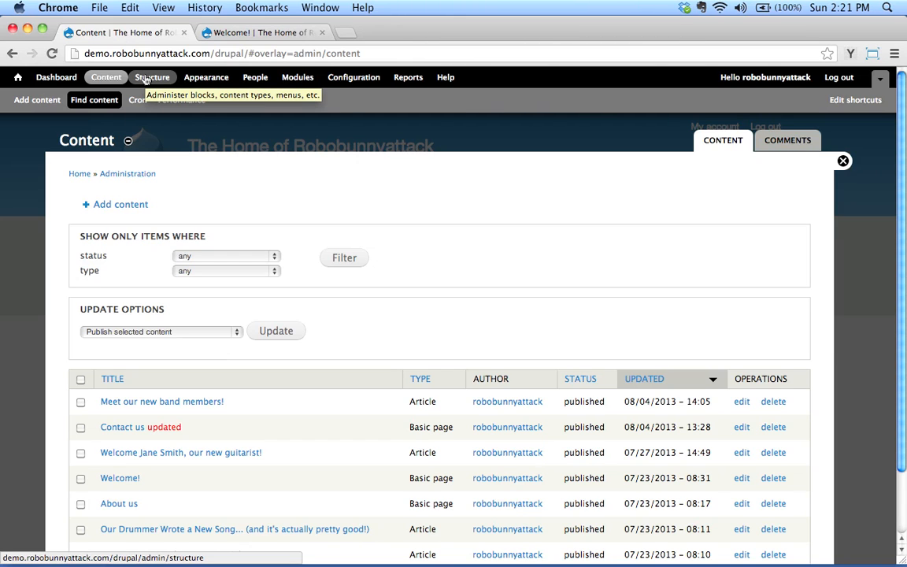
Start a new content type in the site structure and name it "Song".
left_click(145, 78)
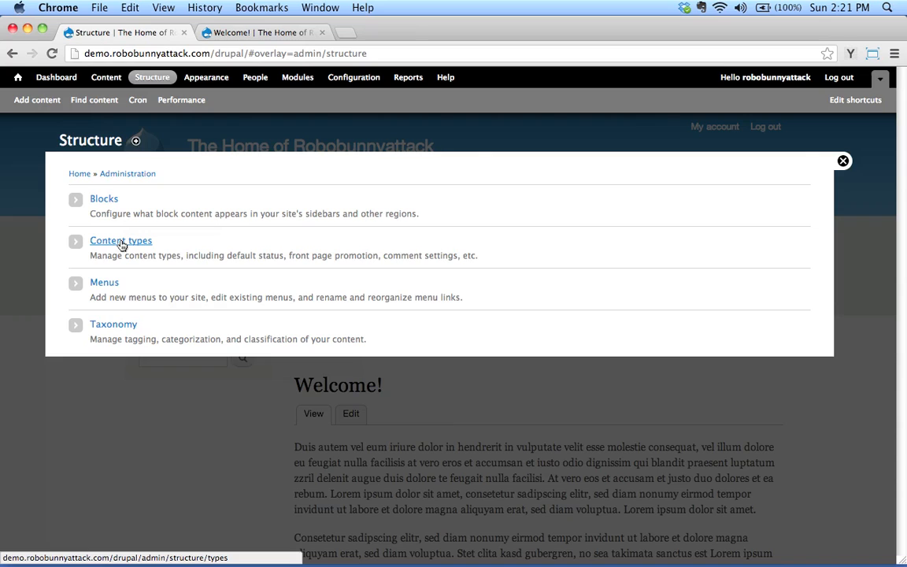
left_click(120, 240)
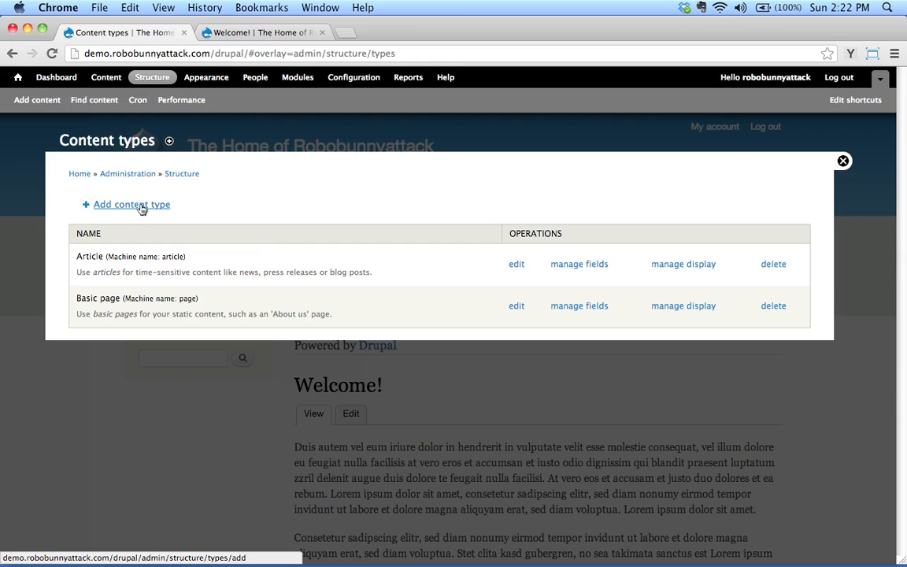
left_click(112, 207)
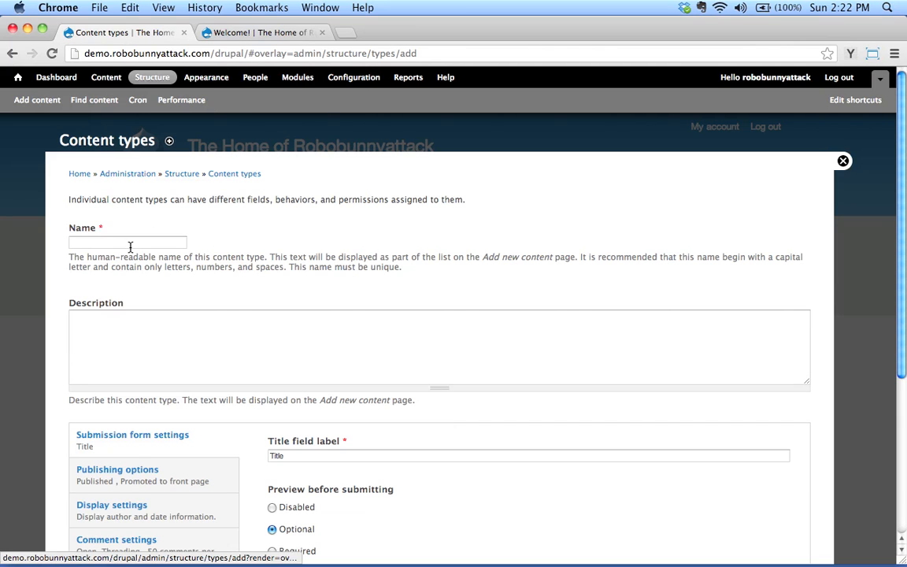
left_click(131, 242)
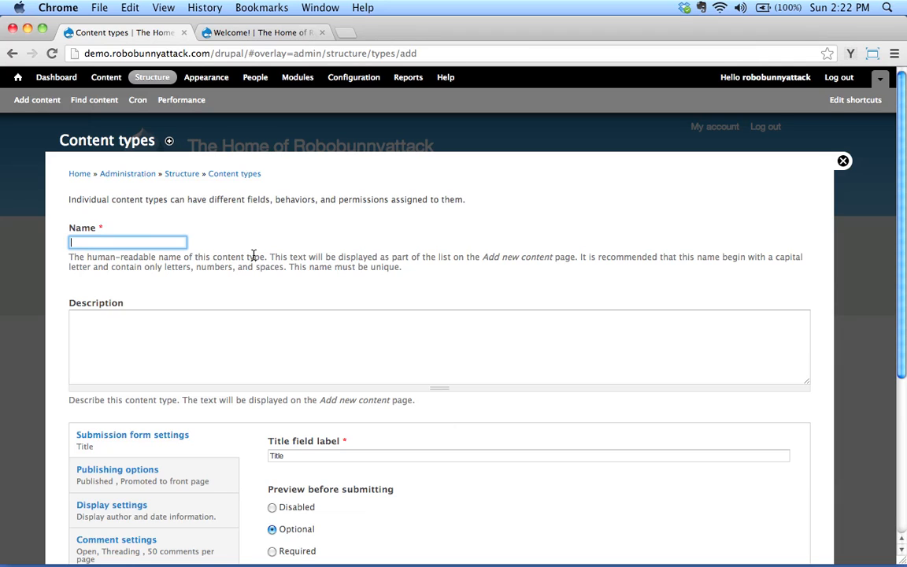
type("Song")
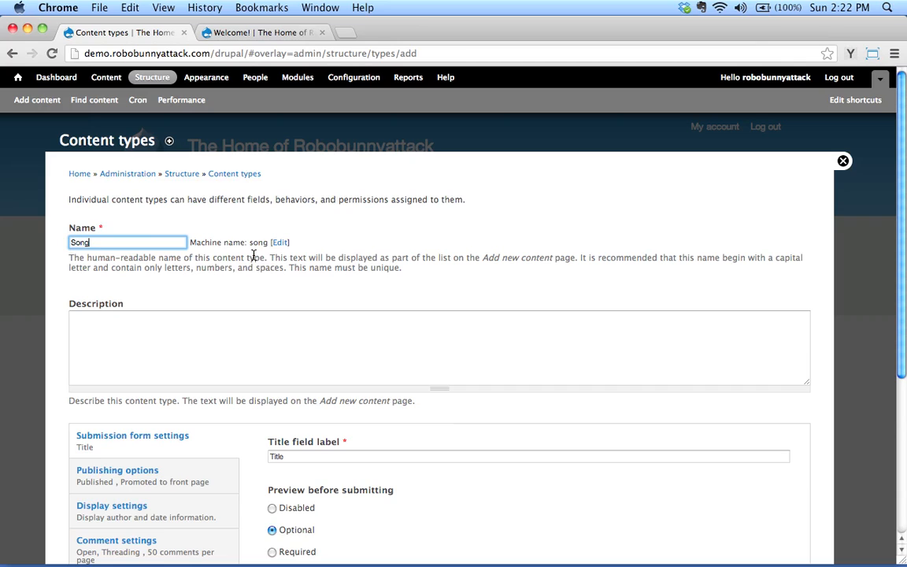
Describe the content type as "Use the Song content type to add songs to the website catalog.".
left_click(190, 339)
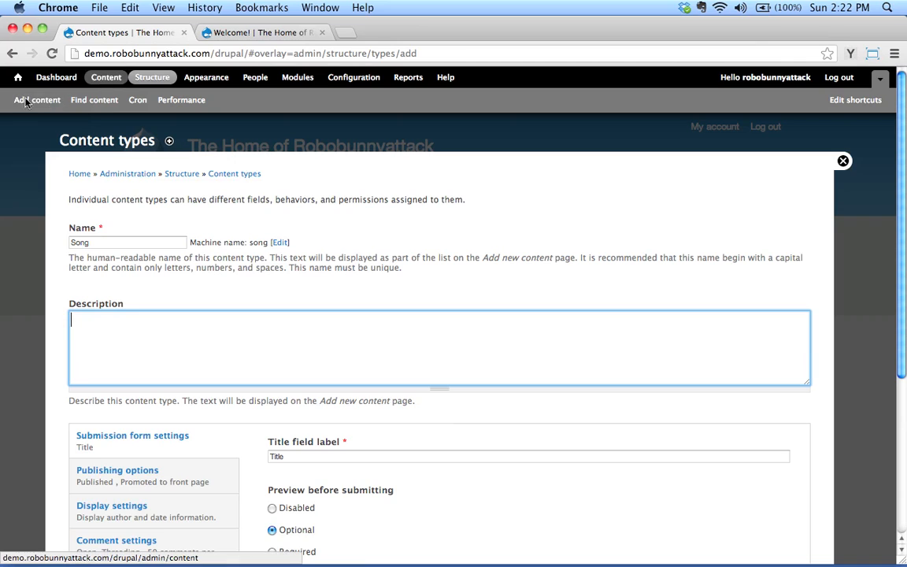
left_click(146, 342)
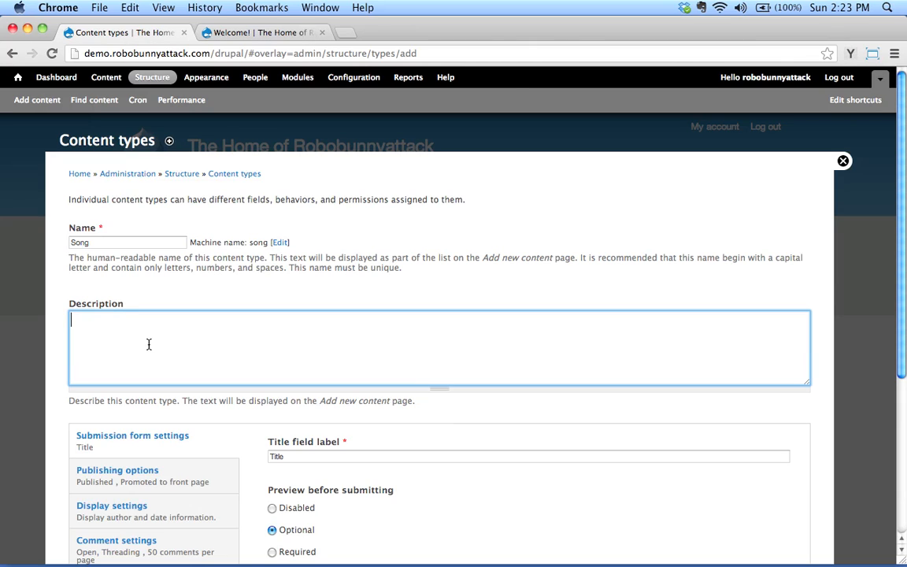
type("Use the Song cont")
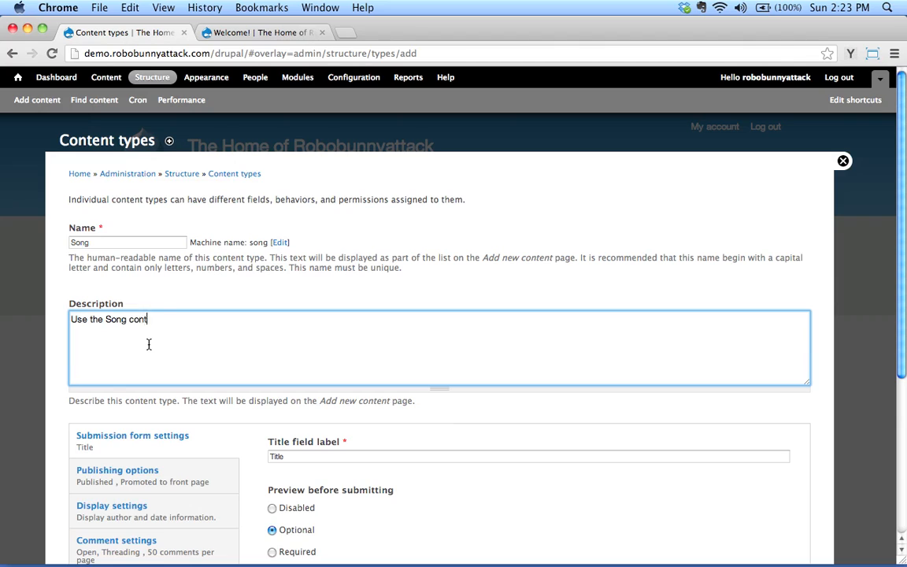
type("ent type to add songs to ")
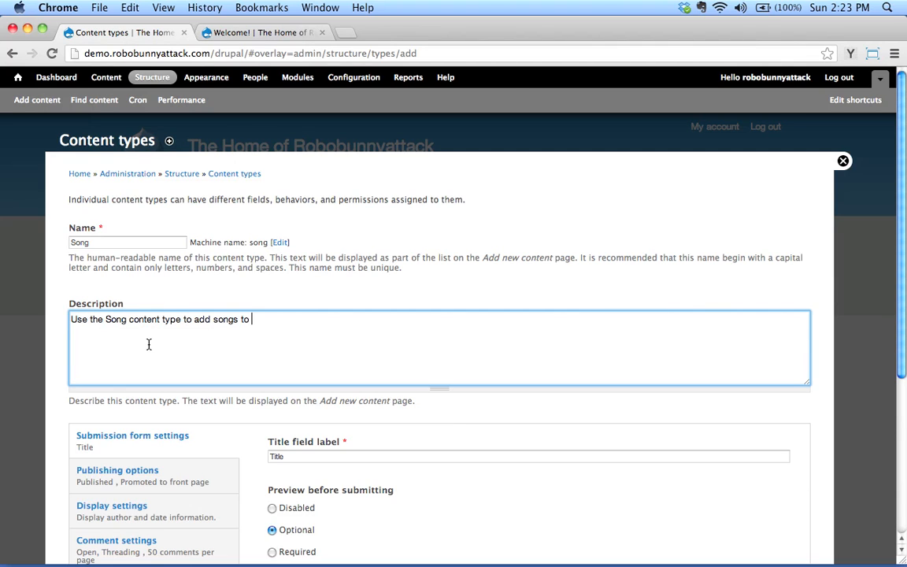
type("the website catalog.")
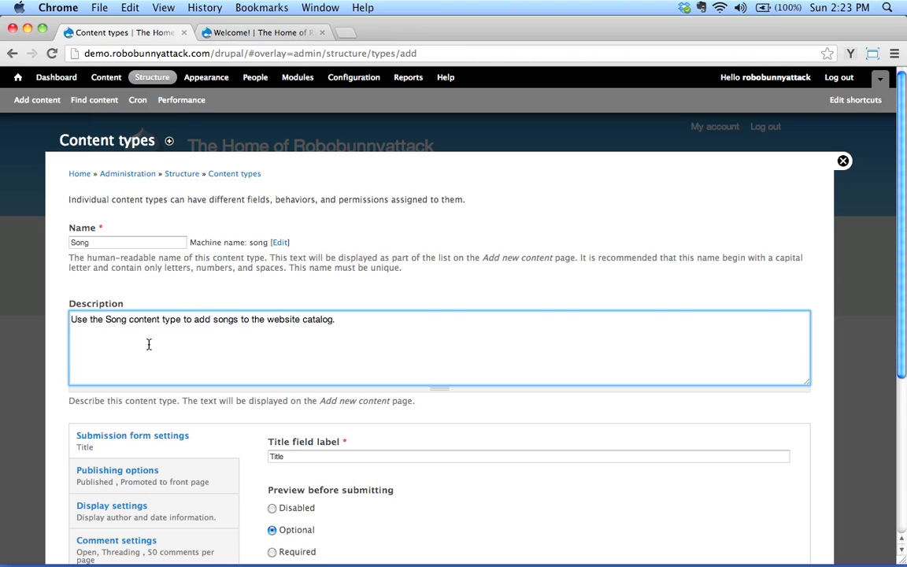
Change the title field label in the submission form settings to "Song Title".
scroll(170, 328, "down", 5)
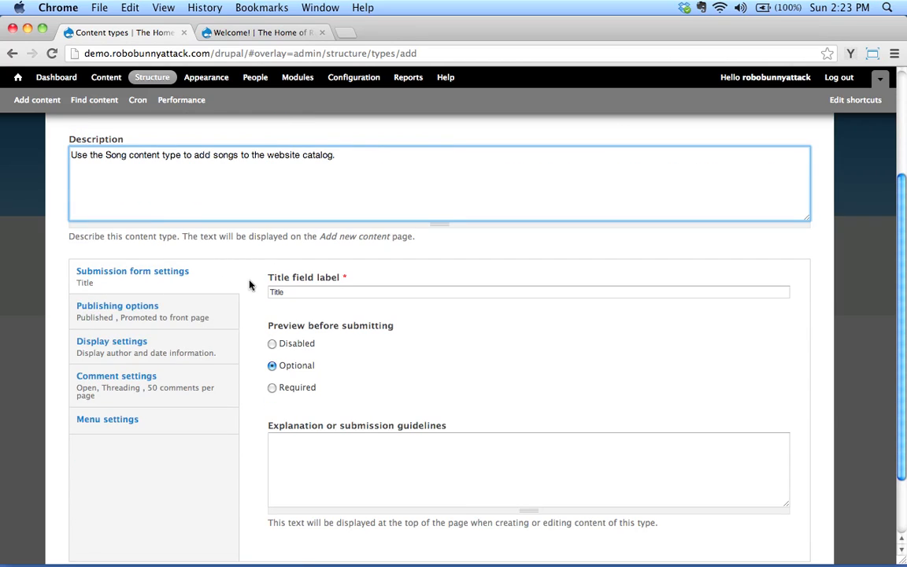
left_click(295, 292)
left_click(296, 292)
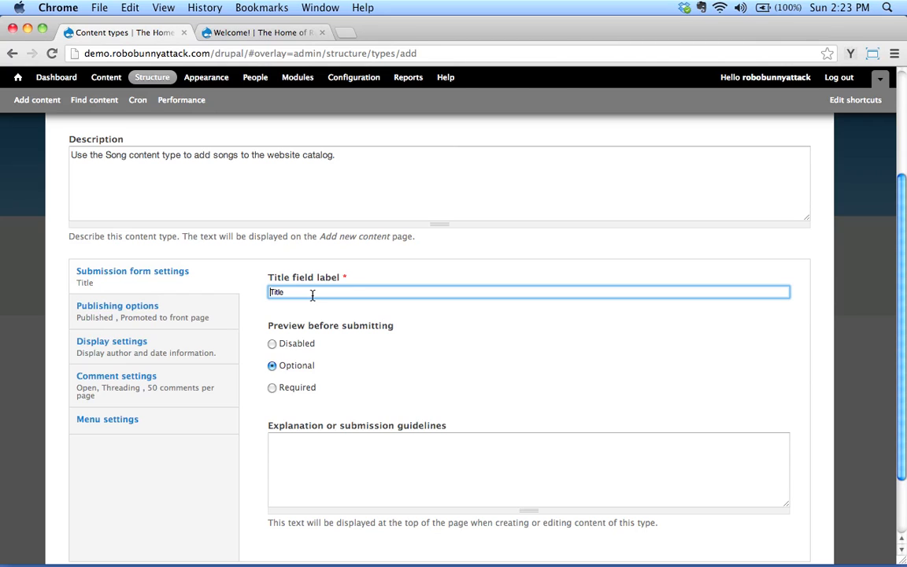
type("Song")
left_click(317, 293)
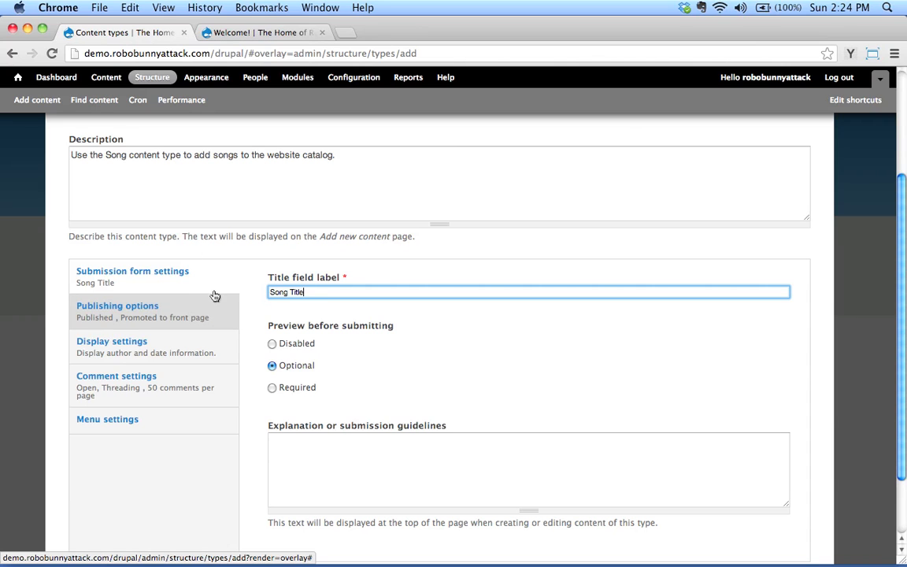
Turn off default promotion to the front page and the display of author and date information for the Song type.
left_click(146, 318)
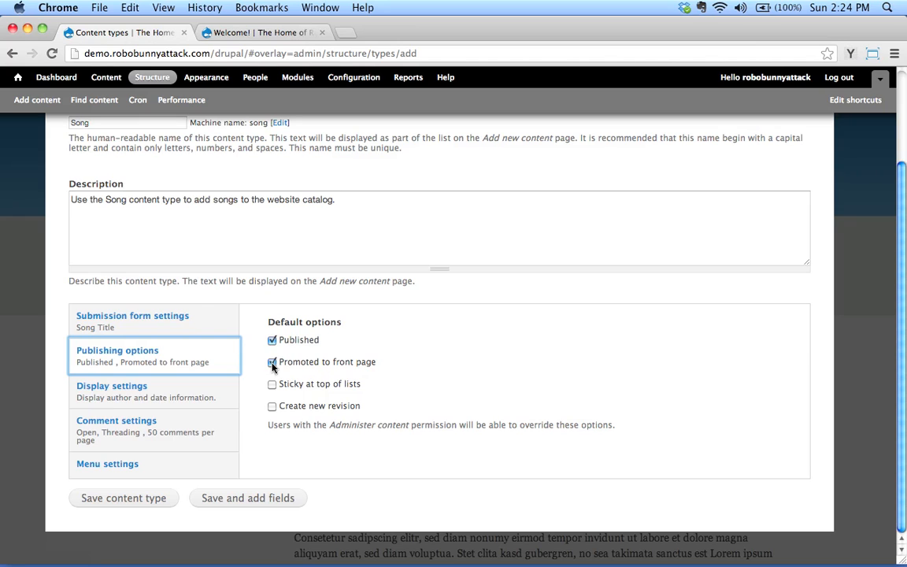
left_click(271, 363)
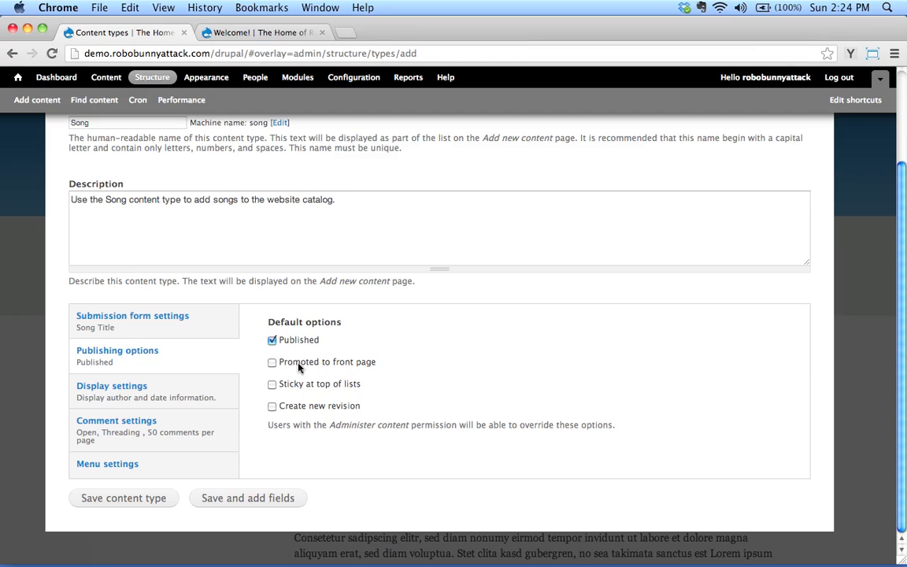
left_click(277, 33)
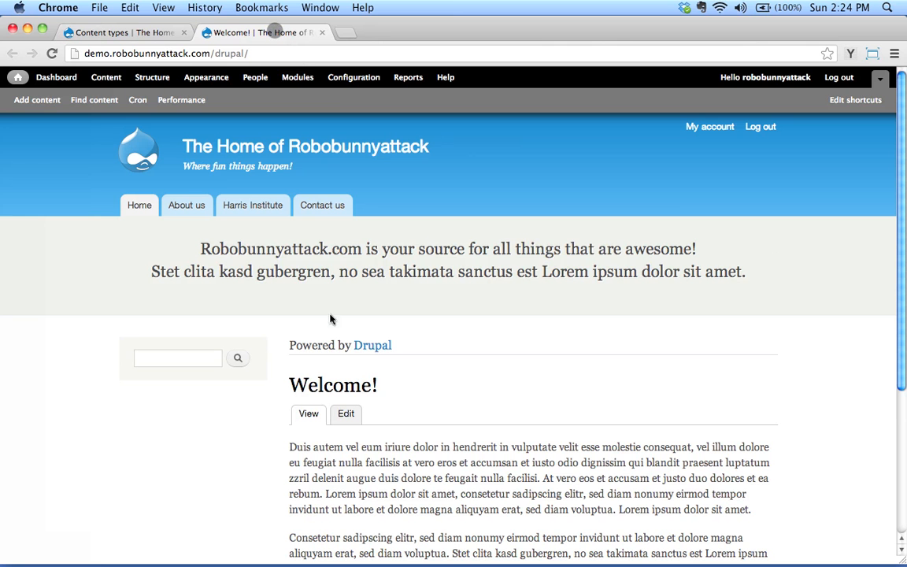
left_click(153, 34)
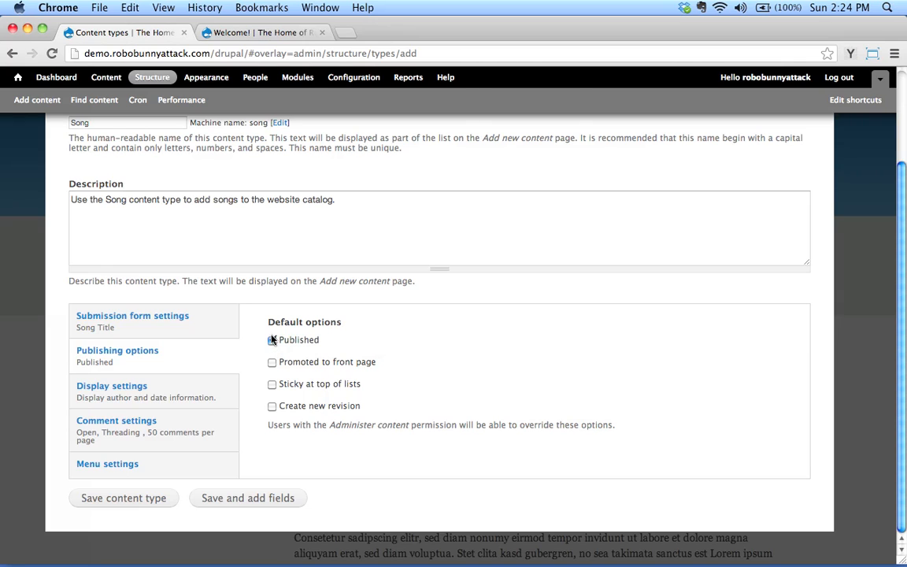
left_click(160, 391)
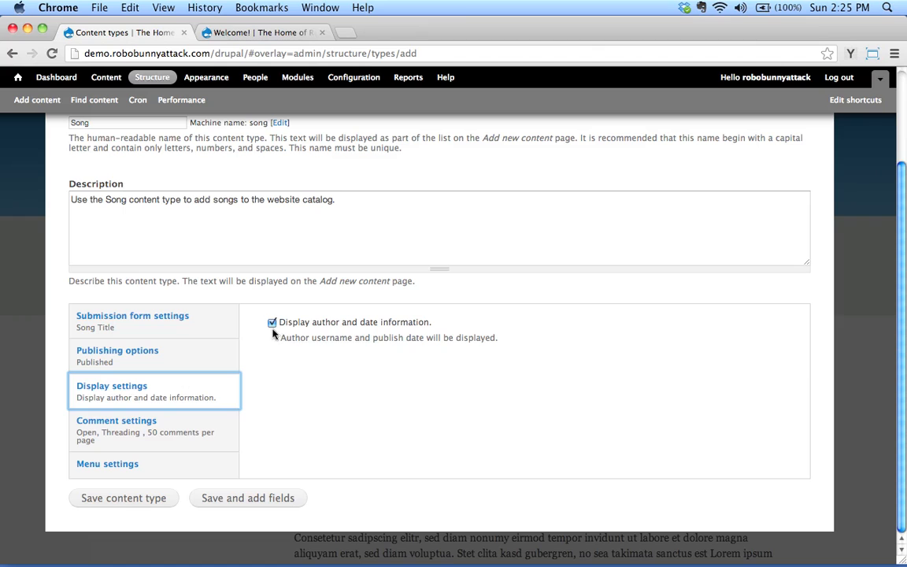
left_click(271, 323)
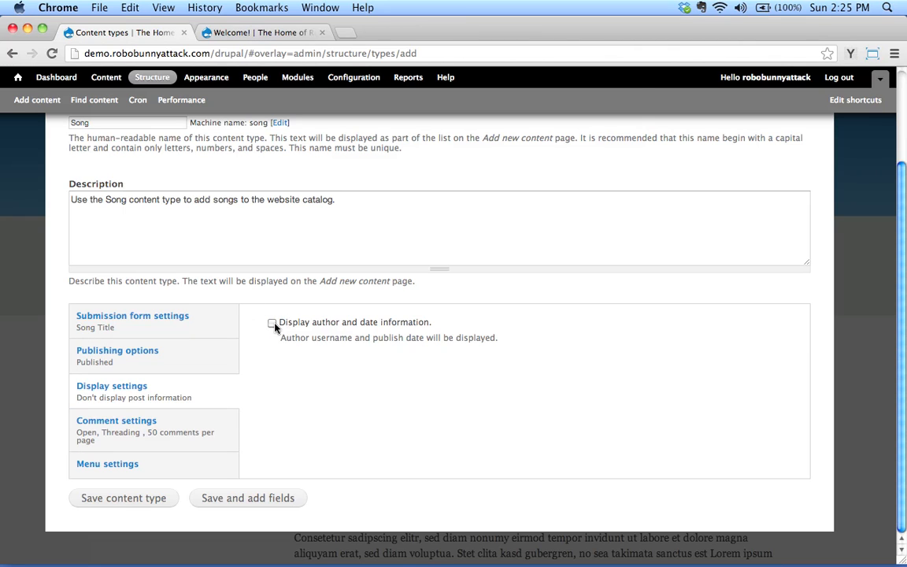
Disallow comment titles in the comment settings, keep the default comment setting Open, and save the content type.
left_click(157, 439)
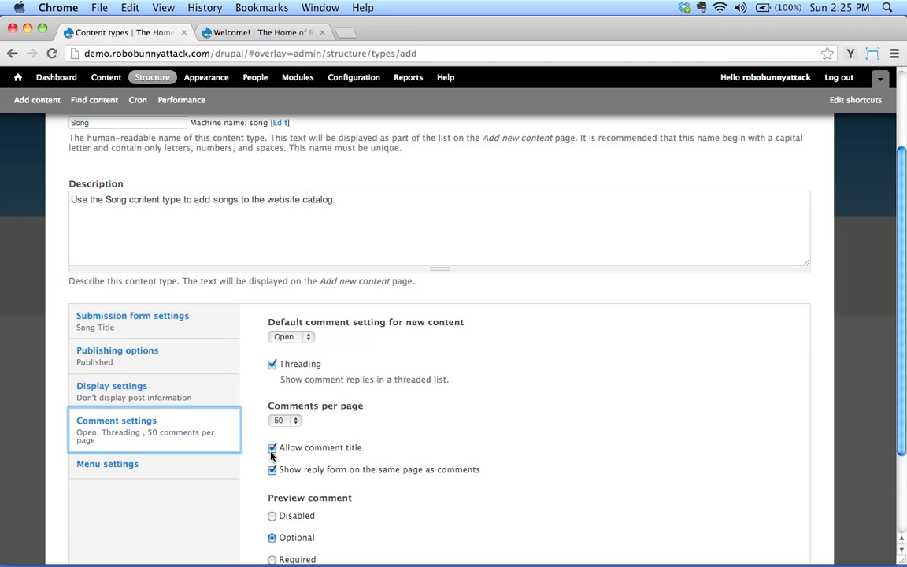
left_click(288, 338)
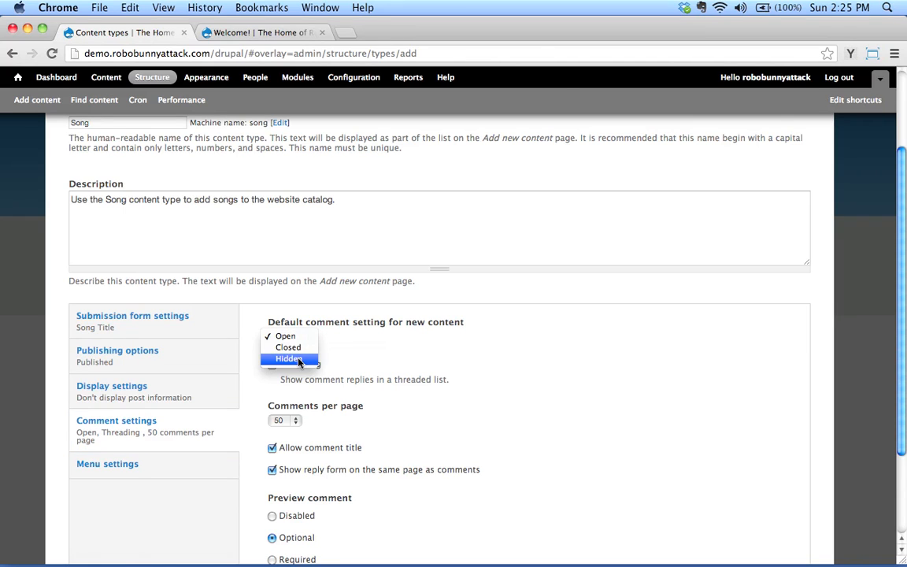
left_click(410, 355)
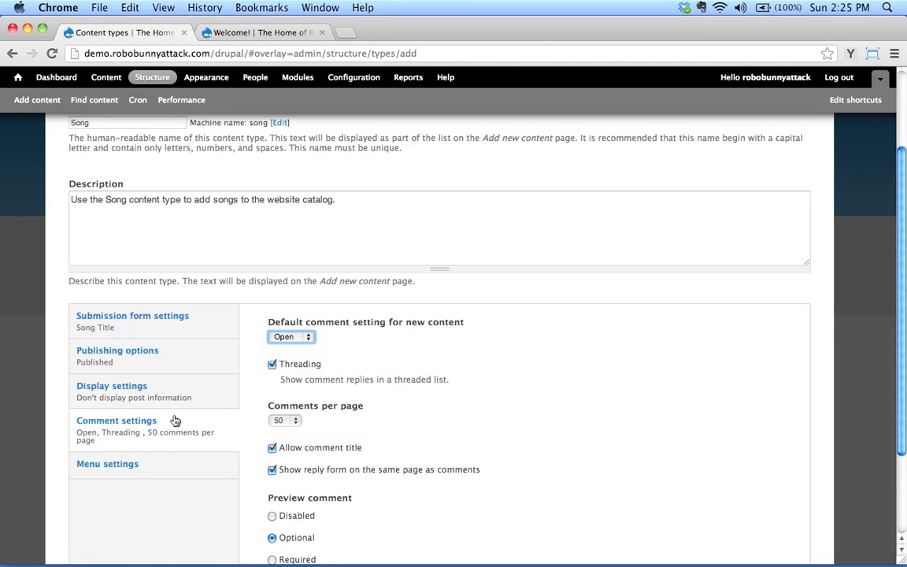
left_click(271, 447)
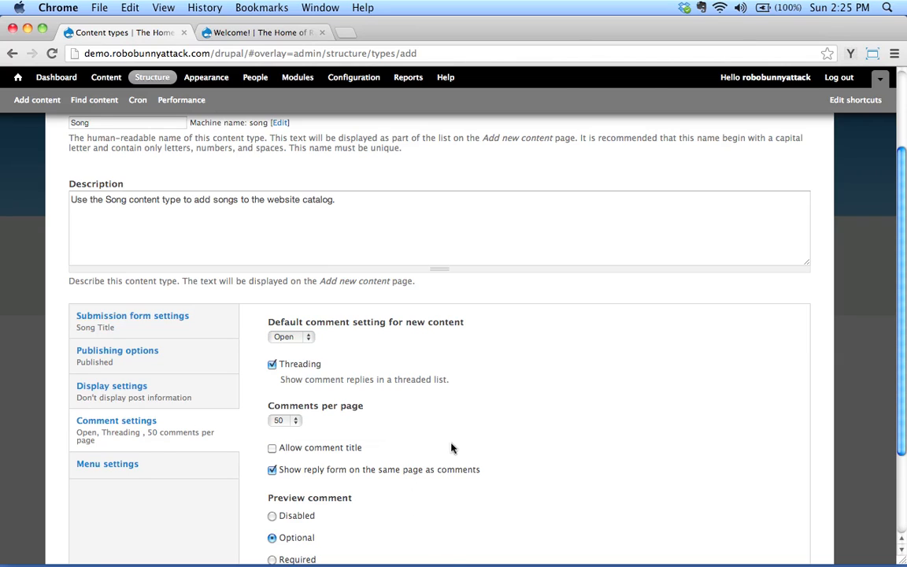
scroll(288, 465, "down", 3)
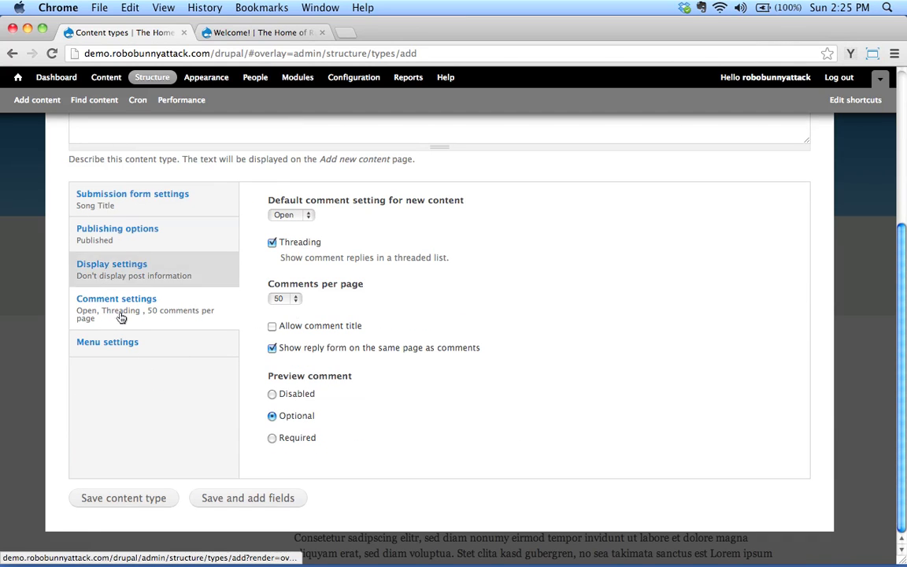
left_click(134, 495)
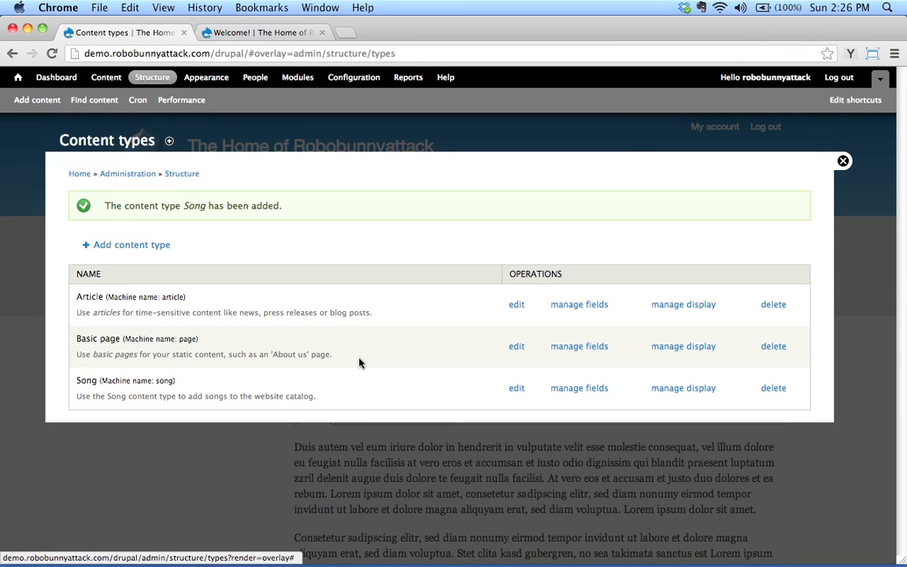
Open the creation form for new Song content, examine its title, body and publishing settings, and close it without saving.
left_click(37, 100)
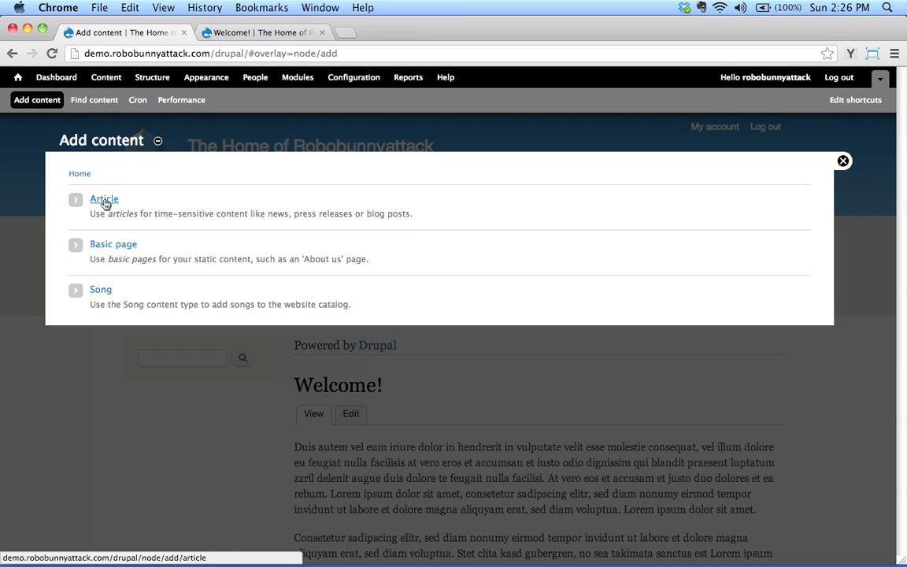
left_click(107, 296)
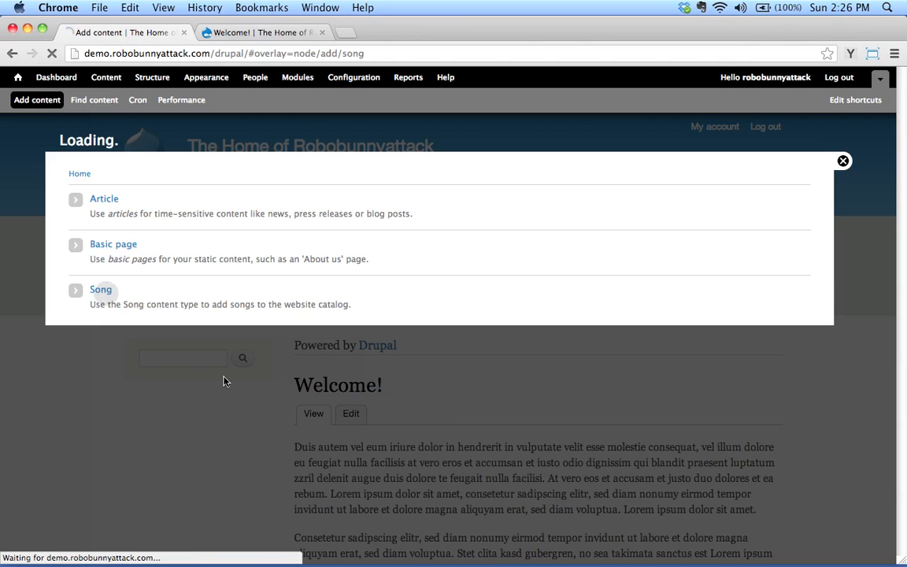
scroll(214, 379, "down", 5)
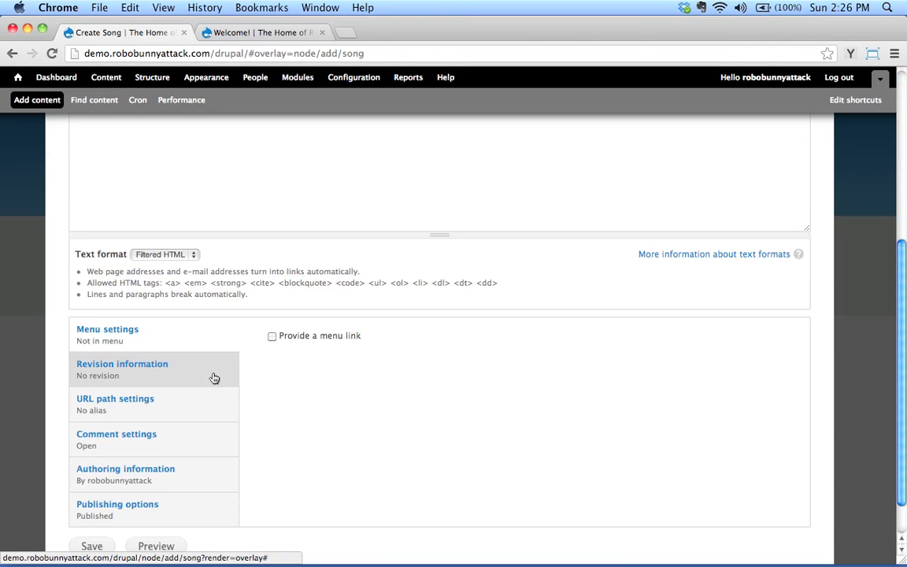
scroll(214, 378, "down", 1)
scroll(214, 379, "up", 6)
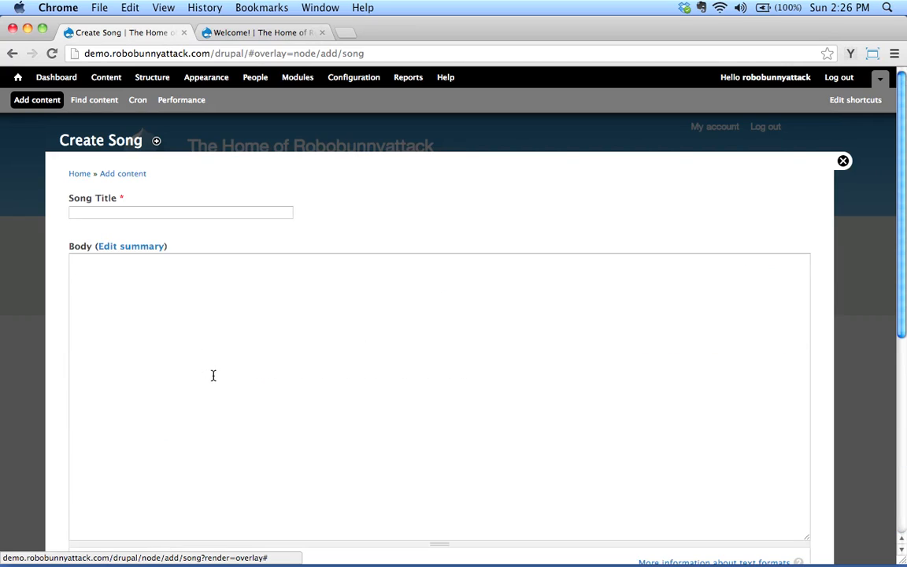
left_click(141, 213)
left_click(149, 356)
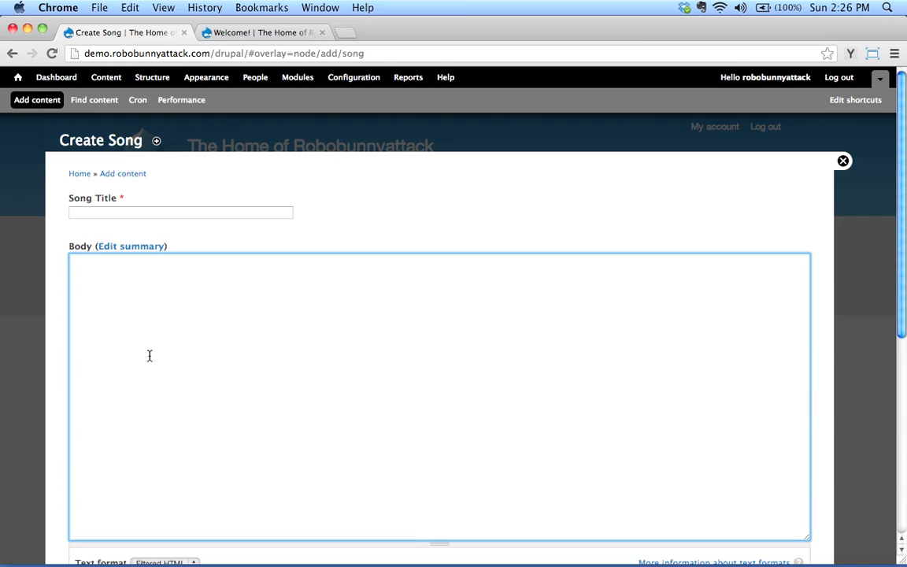
scroll(295, 356, "down", 3)
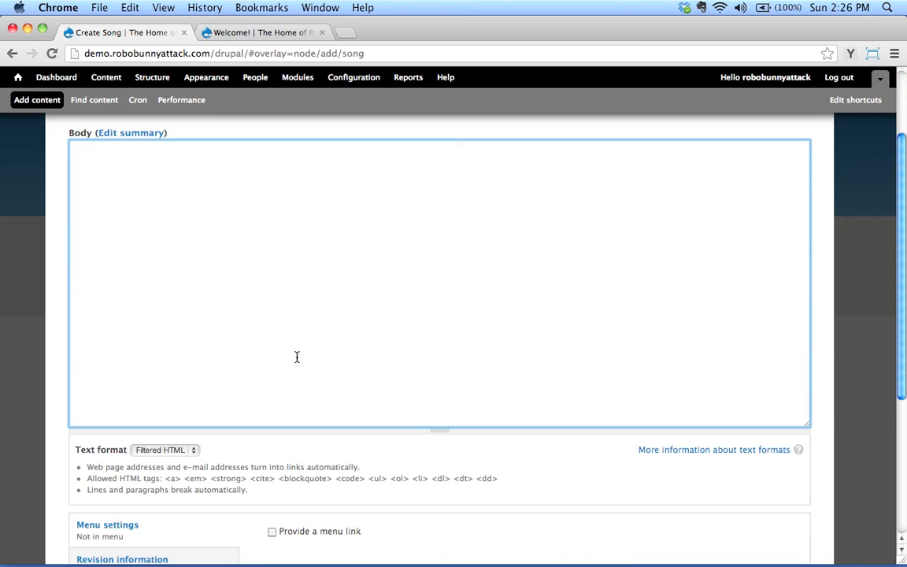
scroll(175, 307, "down", 5)
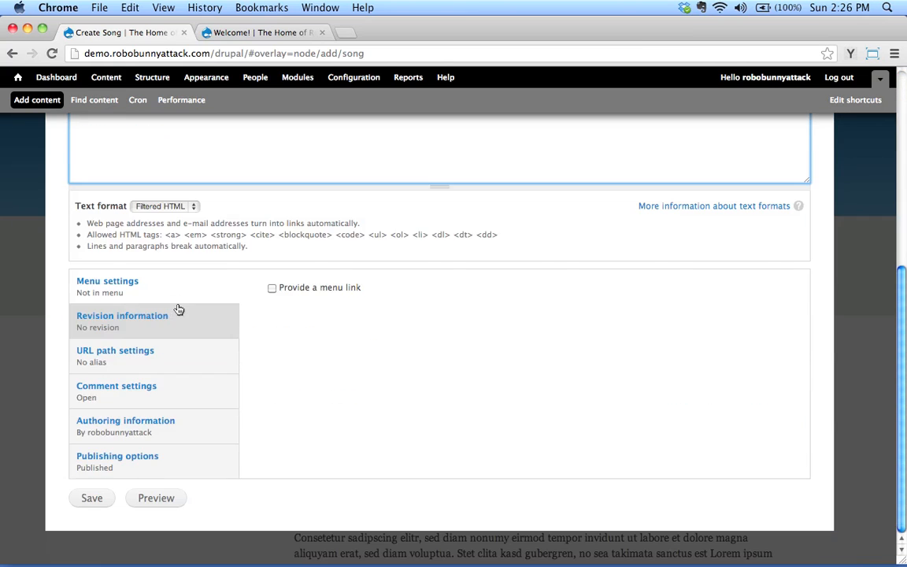
scroll(178, 308, "up", 8)
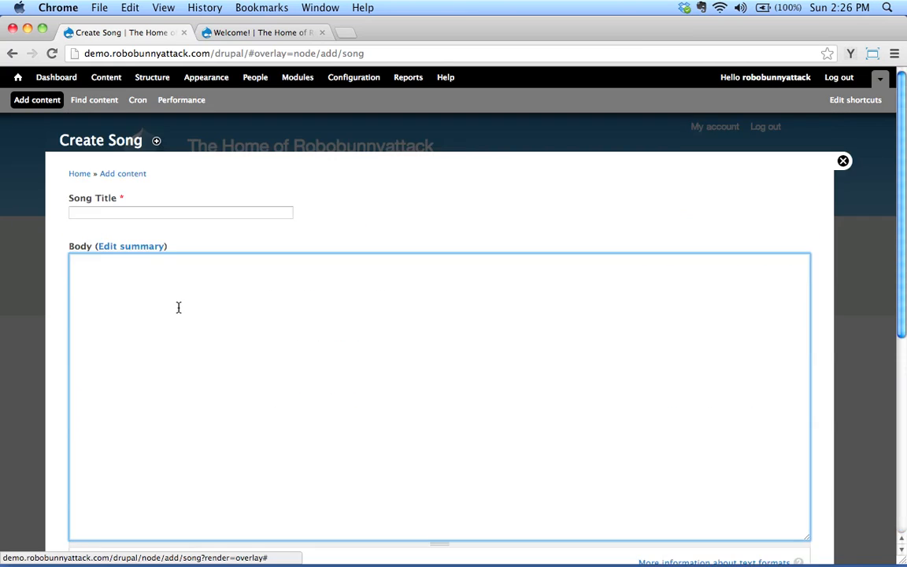
left_click(842, 161)
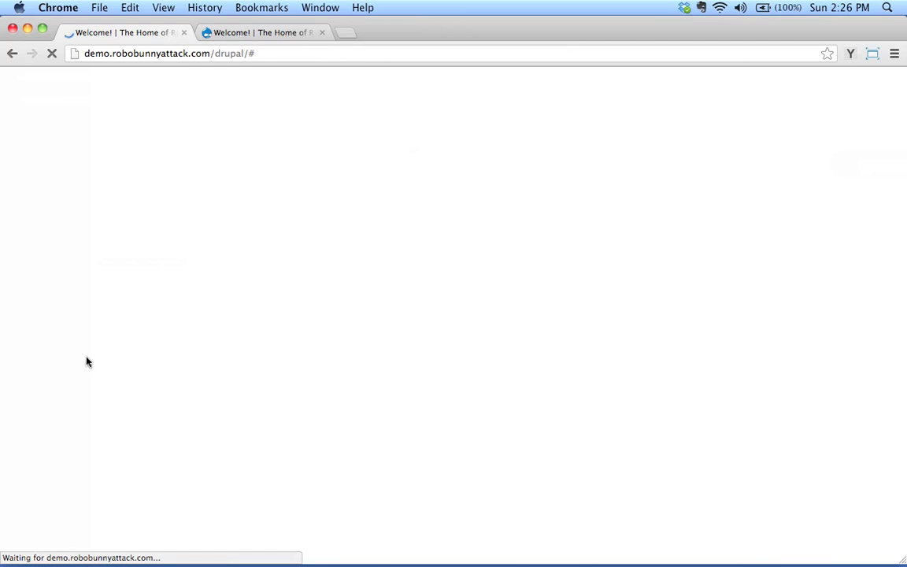